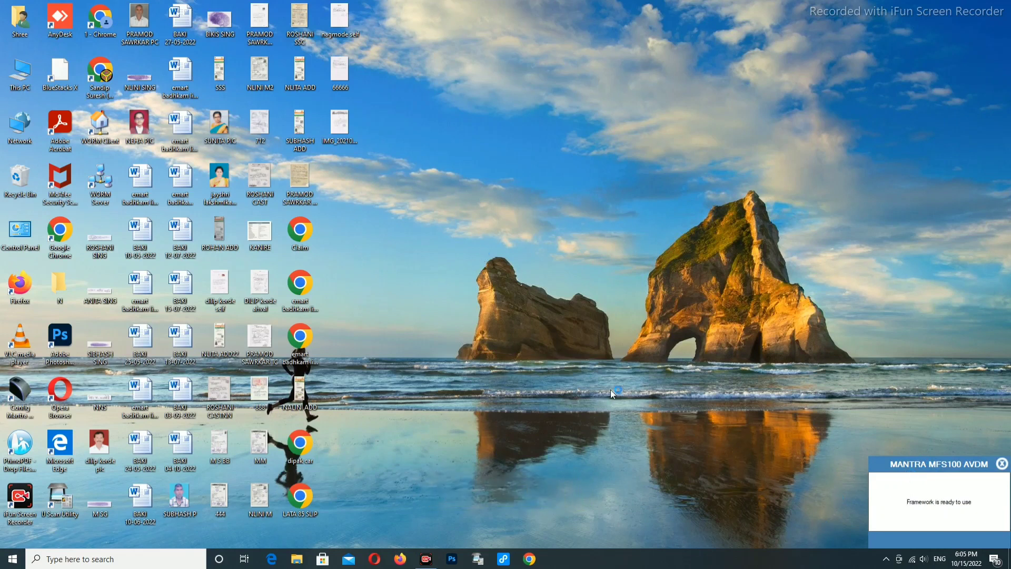
# - Launch a new Google Chrome window from the taskbar
pyautogui.click(531, 561)
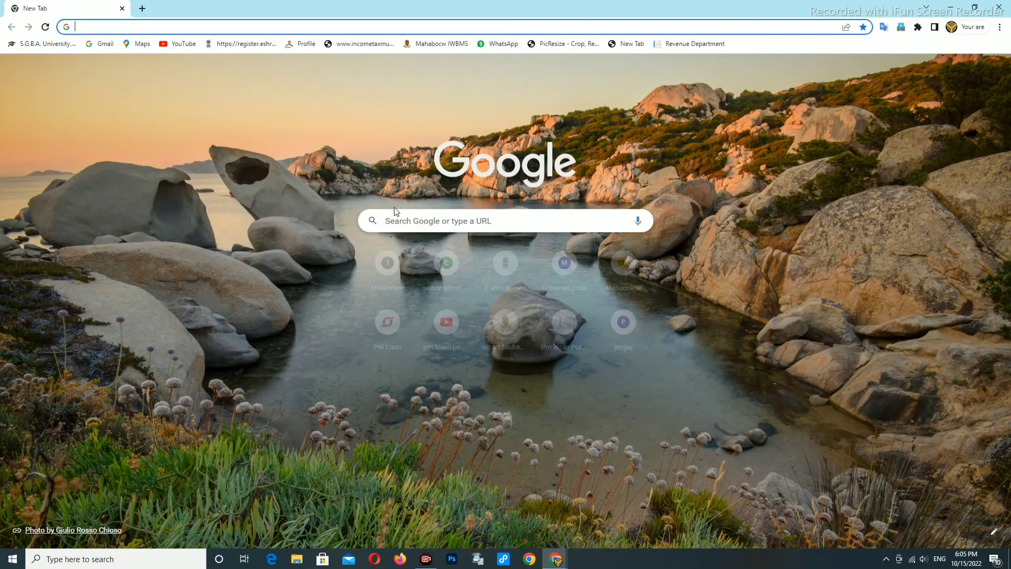
# - Search Google for 'csc login' from recent searches and reach the Digital Seva Portal dashboard
pyautogui.click(395, 220)
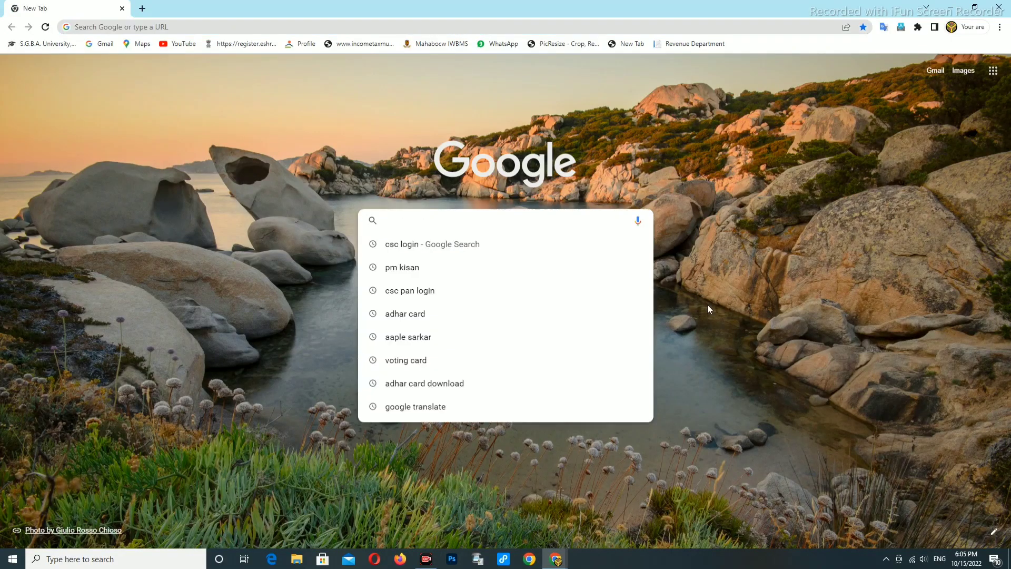
pyautogui.click(725, 317)
pyautogui.click(417, 222)
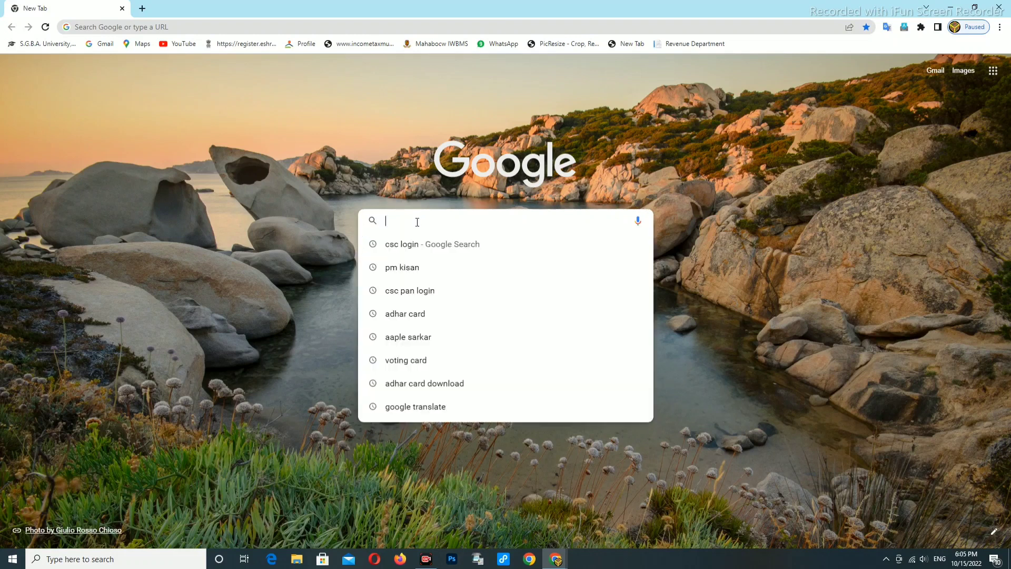
pyautogui.click(410, 249)
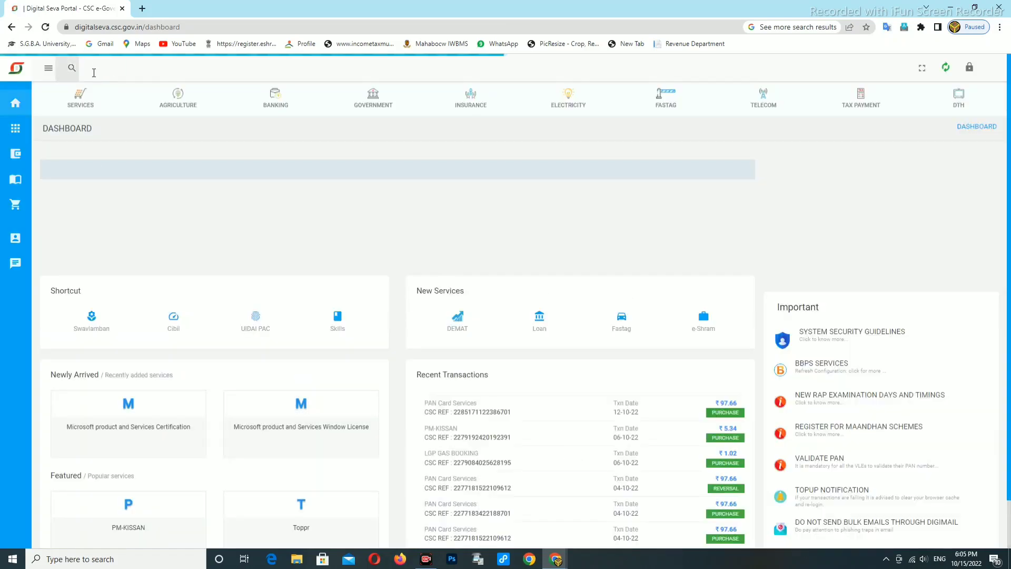
# - Search services for 'mah', open Mahatma Jyotirao Fule Karjmukti Yojana, and choose Aadhaar Number lookup
pyautogui.click(93, 72)
pyautogui.write('mah')
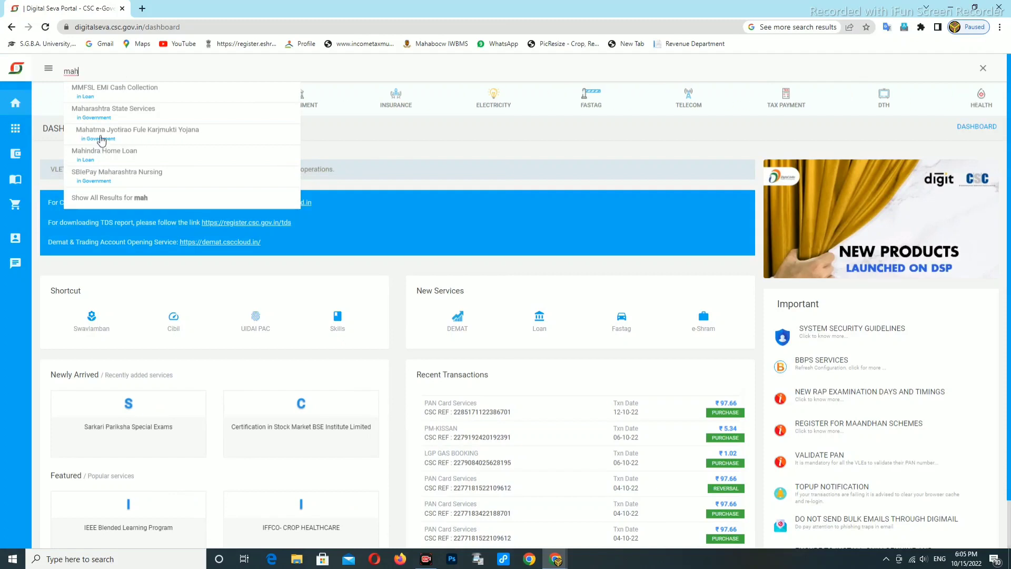
pyautogui.click(101, 140)
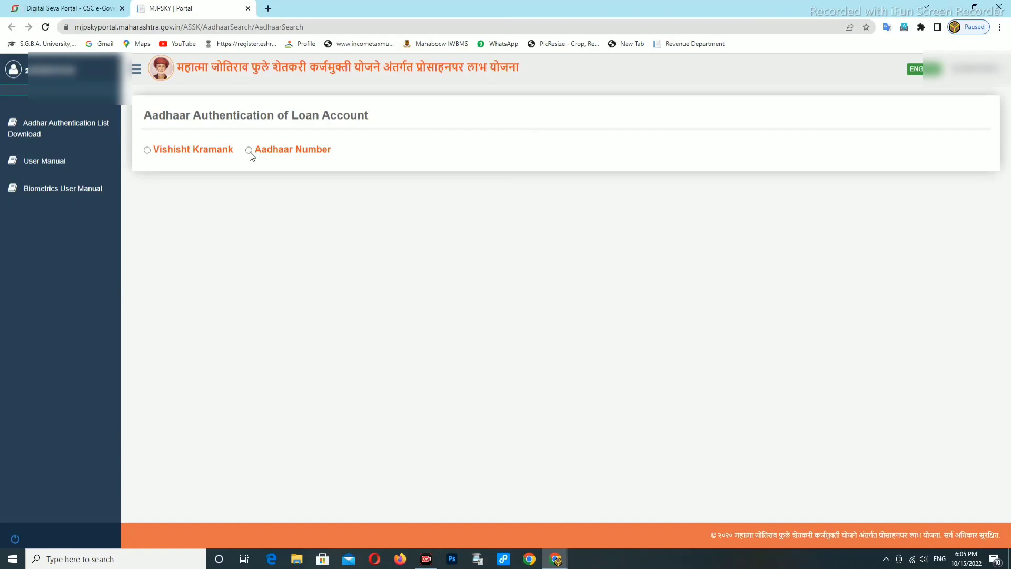
pyautogui.click(249, 151)
# - Search loan accounts by Aadhaar Number using the farmer's Aadhaar number
pyautogui.click(148, 151)
pyautogui.click(249, 151)
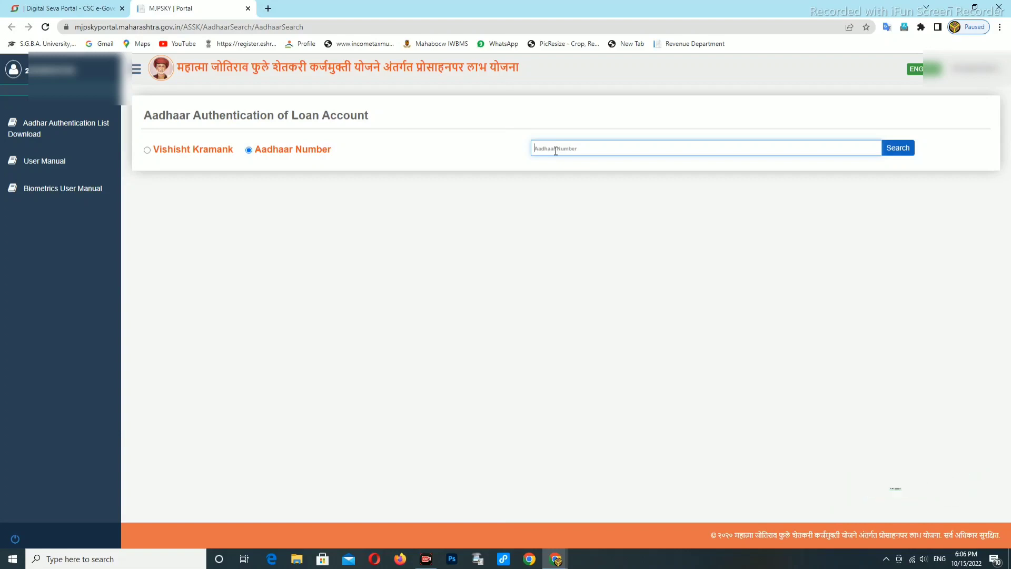
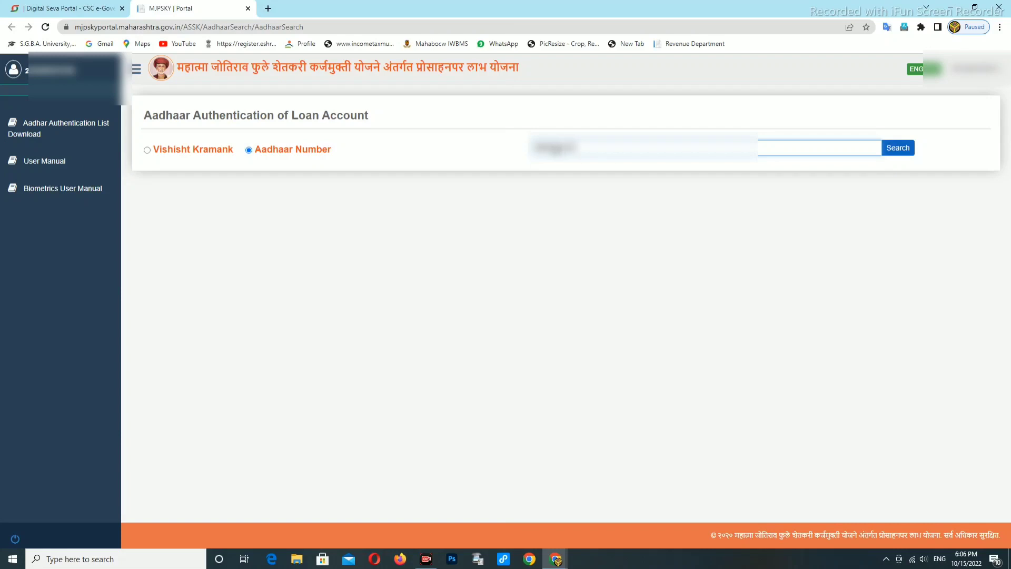
pyautogui.doubleClick(542, 152)
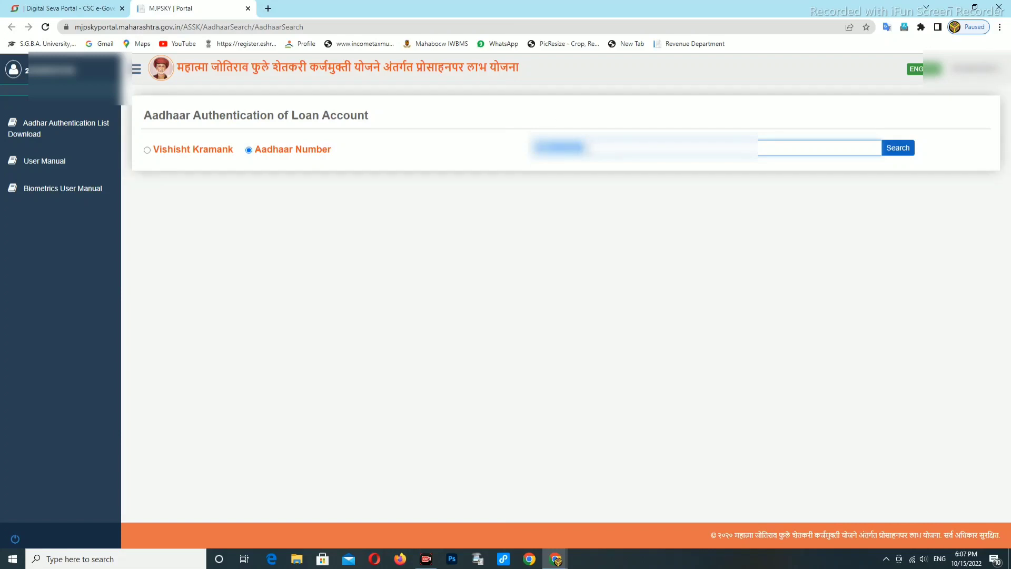
pyautogui.click(886, 154)
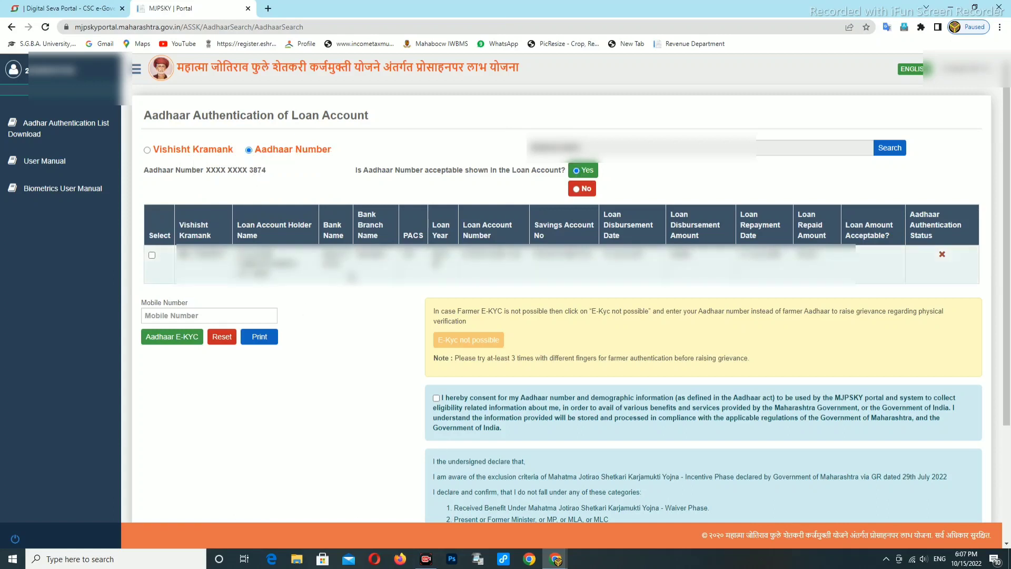
# - Select the farmer's loan account row, answer Yes to the loan amount, and confirm with Ok
pyautogui.click(152, 257)
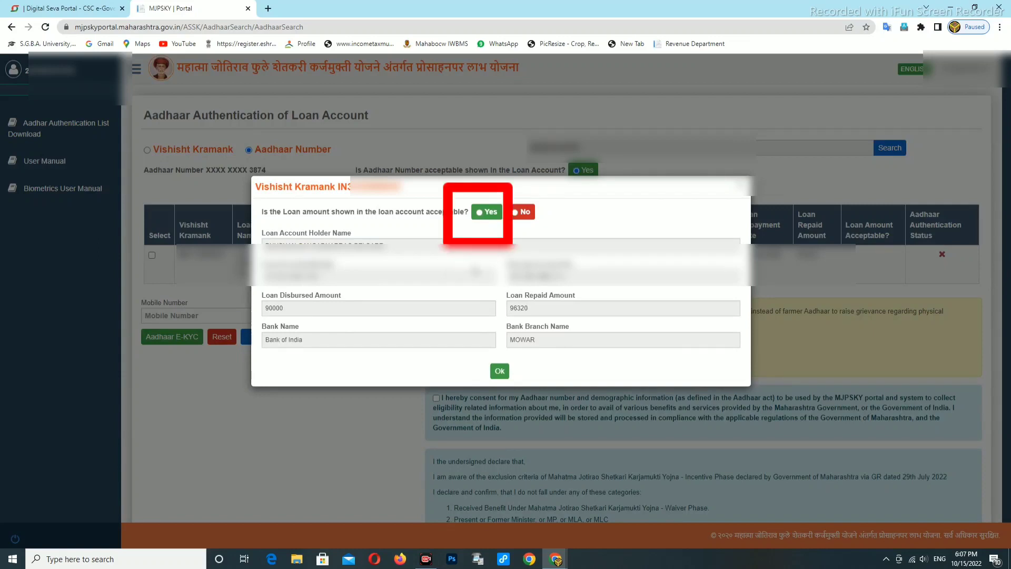
pyautogui.click(480, 217)
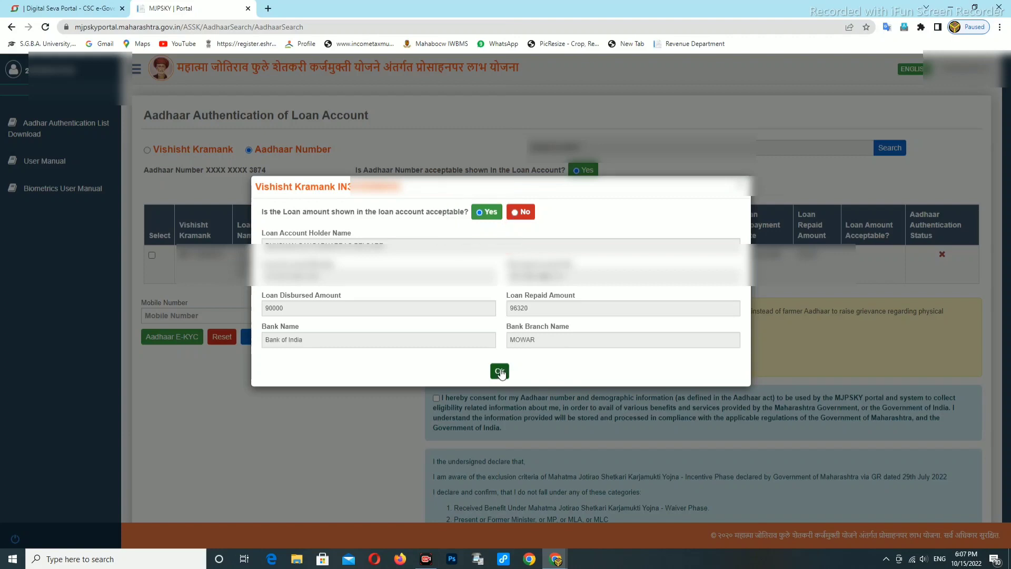
pyautogui.click(500, 371)
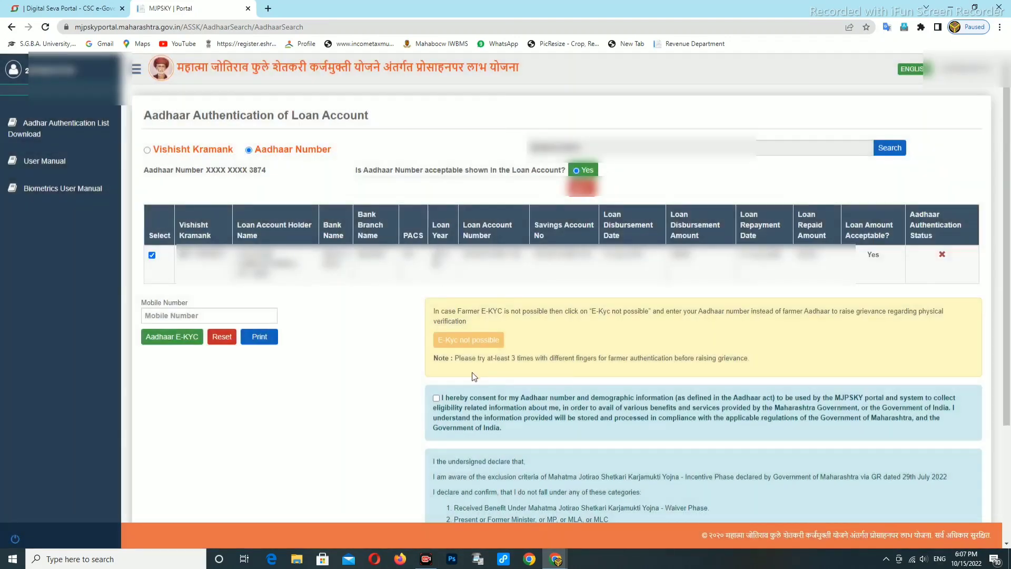
# - Enter the farmer's mobile number and dismiss the self declaration warning
pyautogui.click(179, 315)
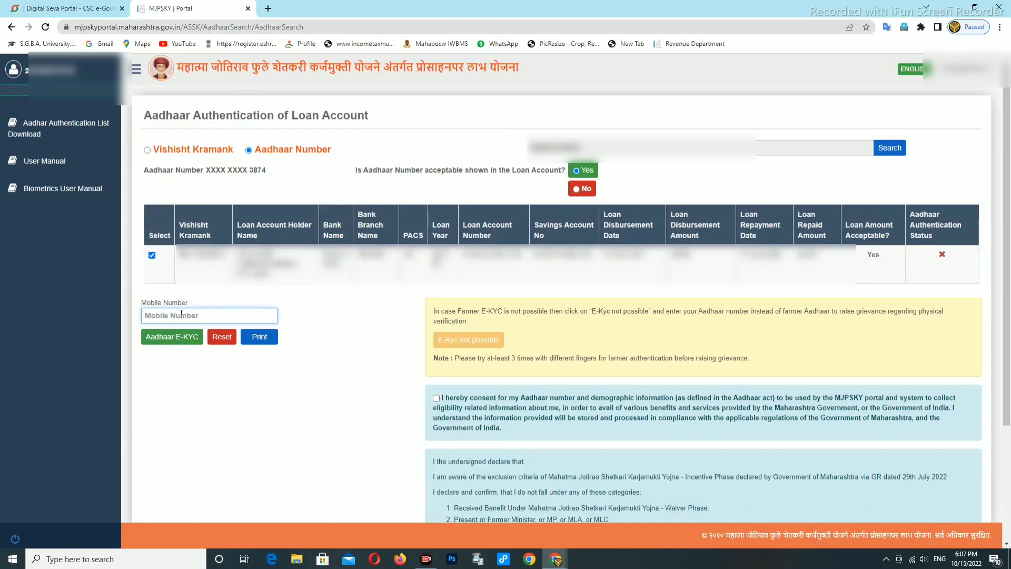
pyautogui.write('9567890')
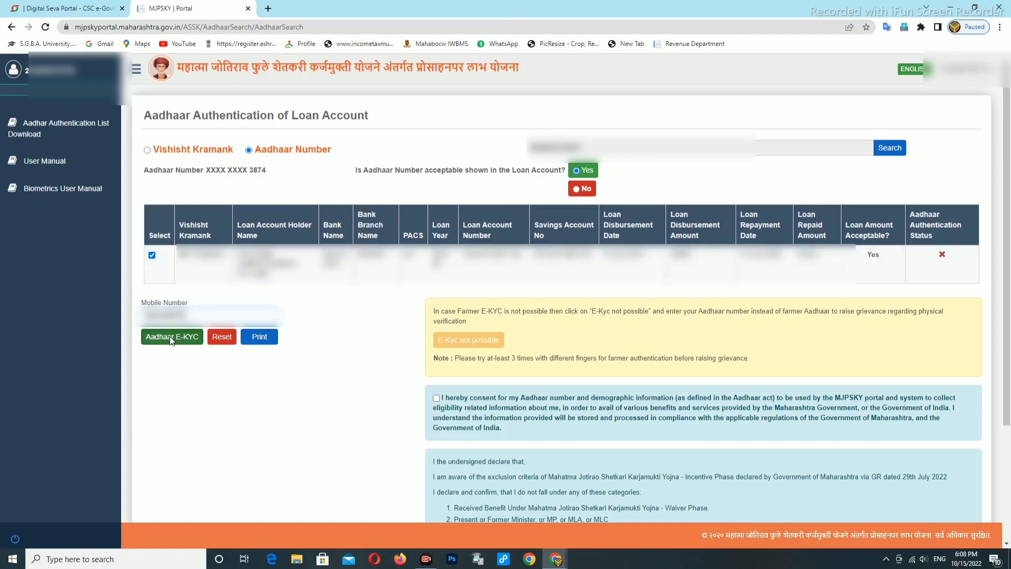
pyautogui.click(170, 336)
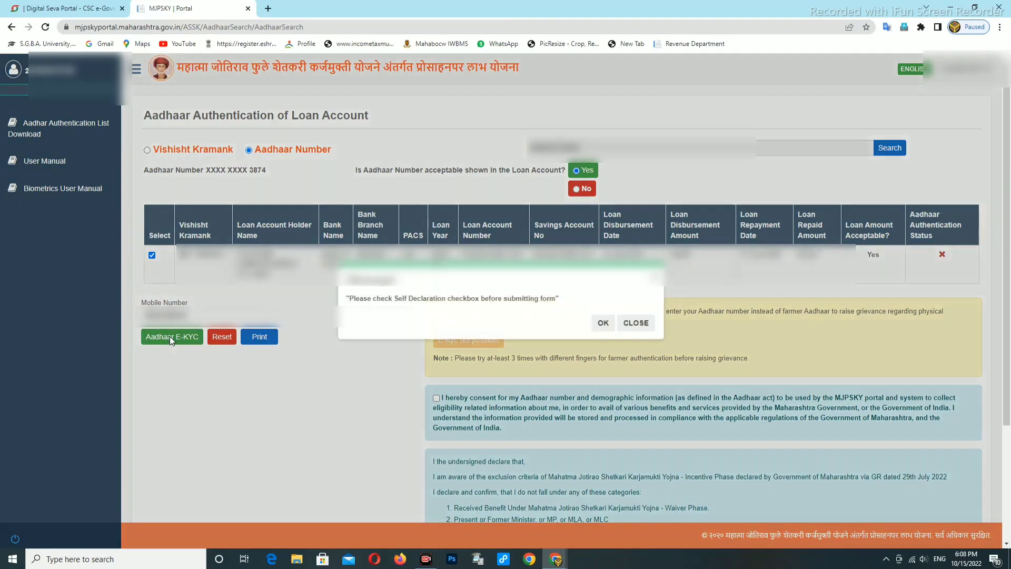
pyautogui.click(605, 324)
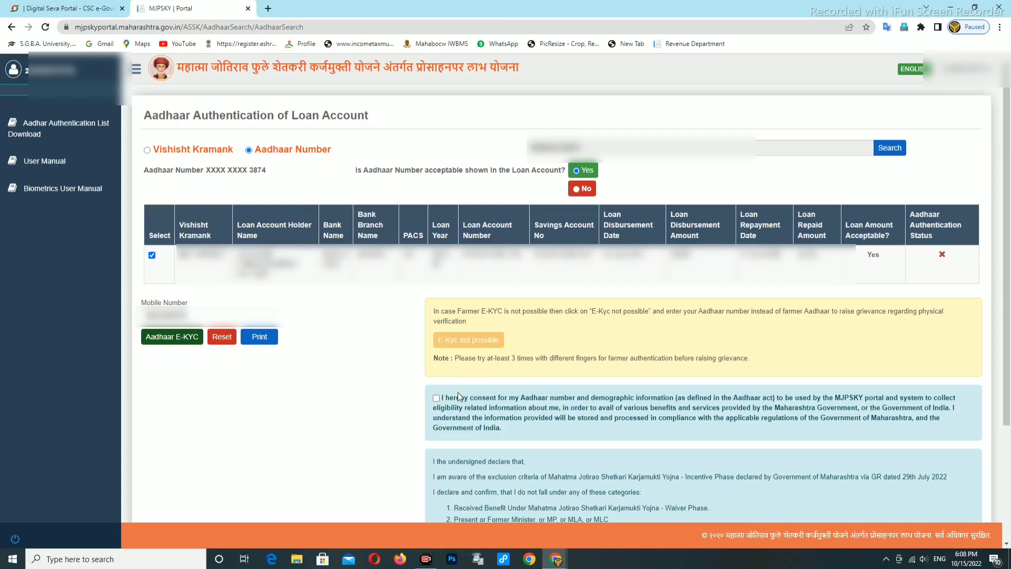
# - Tick the Aadhaar consent and 'I agree to the above mentioned statements', then start Aadhaar E-KYC
pyautogui.scroll(-1, 447, 380)
pyautogui.click(436, 345)
pyautogui.scroll(-2, 437, 351)
pyautogui.click(437, 481)
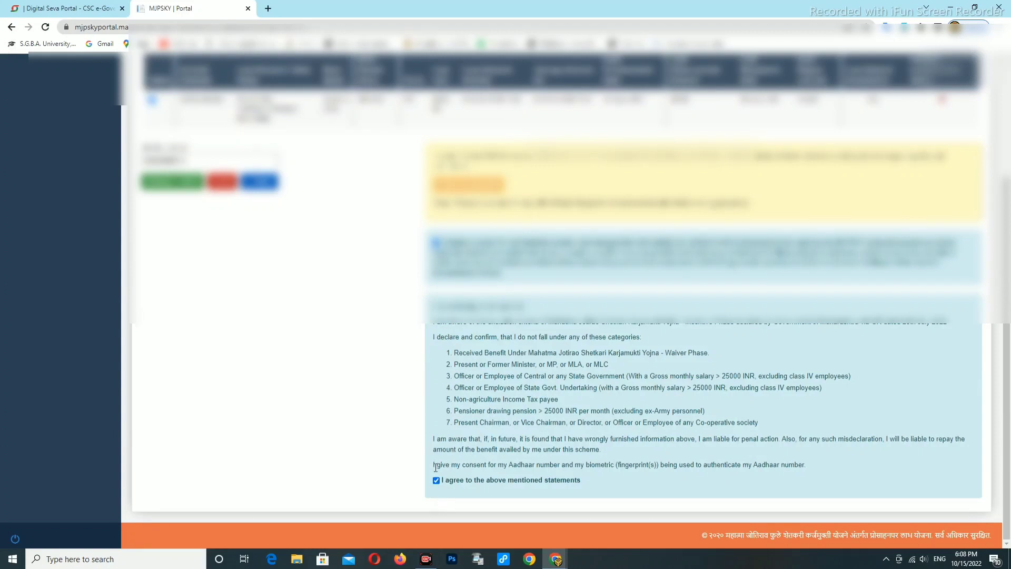
pyautogui.scroll(3, 289, 272)
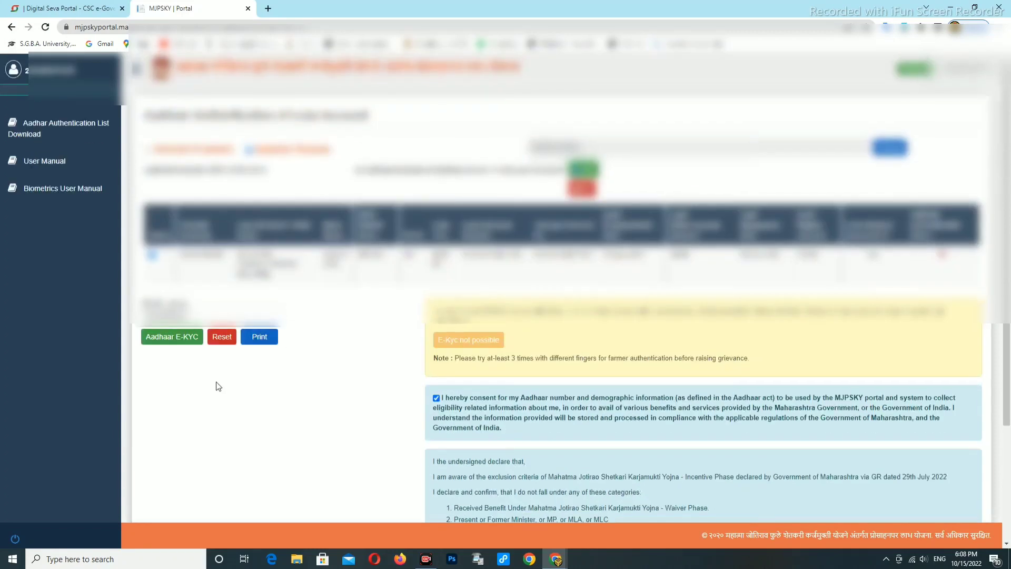
pyautogui.click(169, 340)
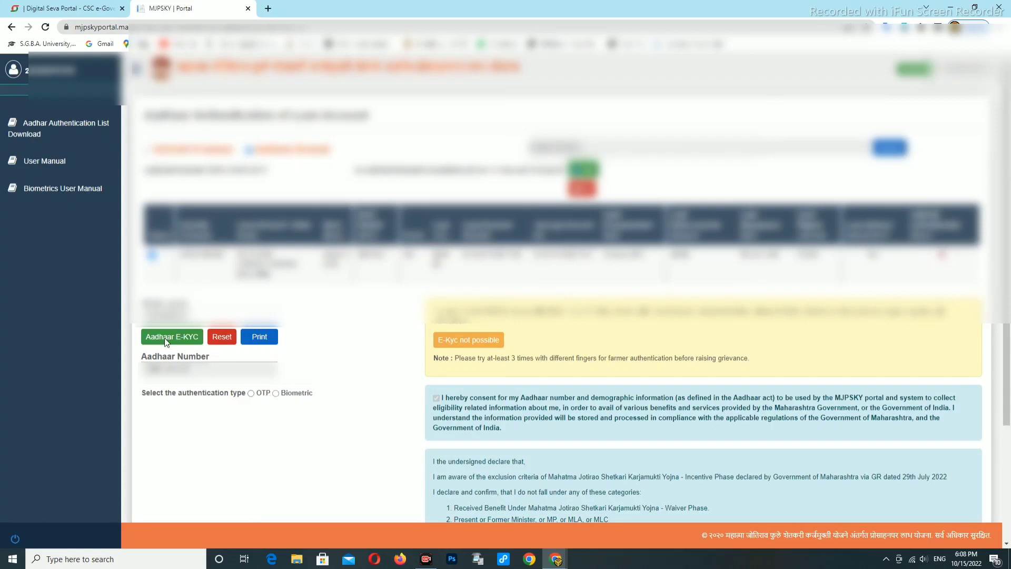
pyautogui.scroll(-1, 276, 348)
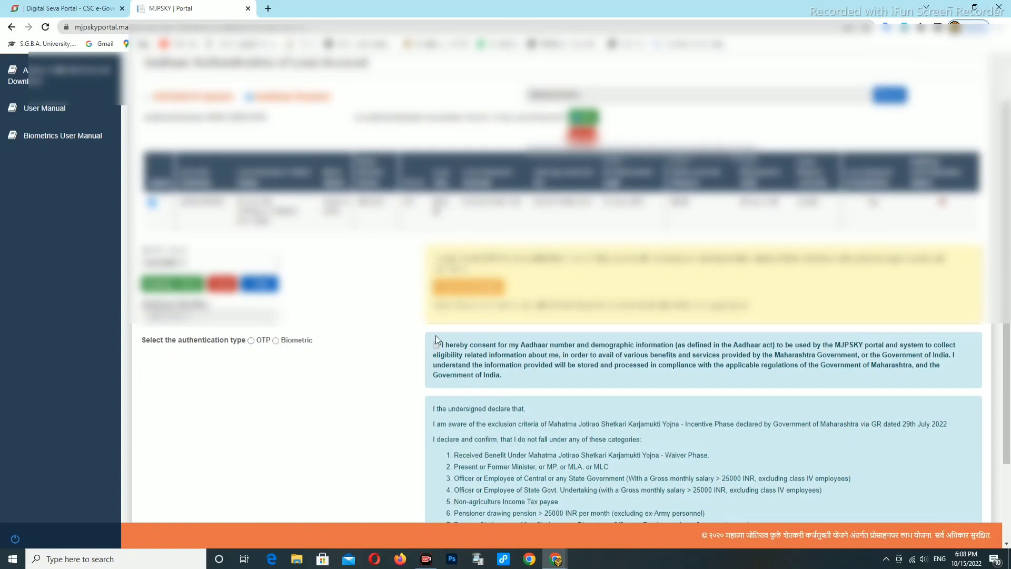
pyautogui.scroll(-1, 378, 340)
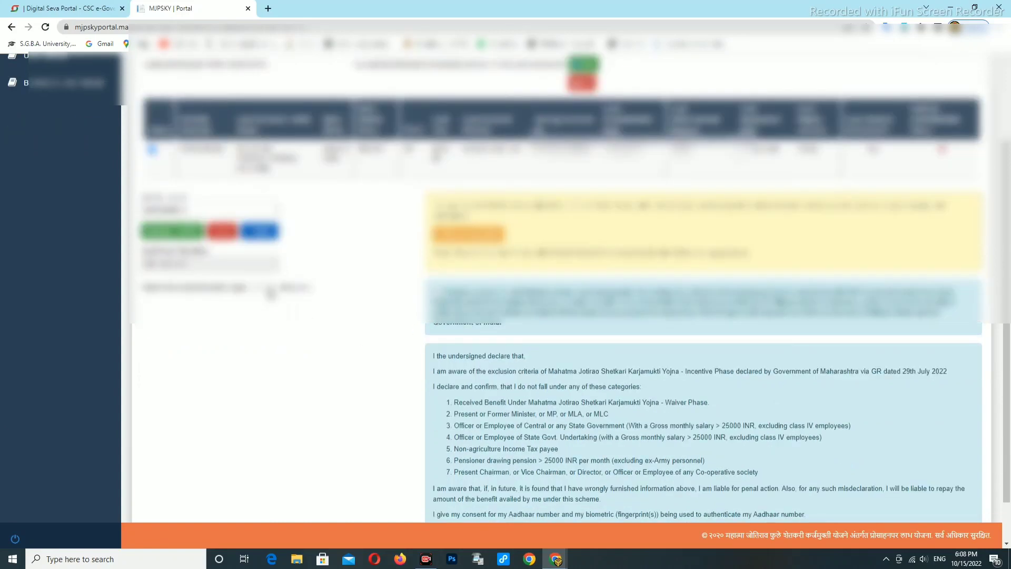
# - Choose Biometric authentication with the Secure Mantra fingerprint device
pyautogui.click(274, 290)
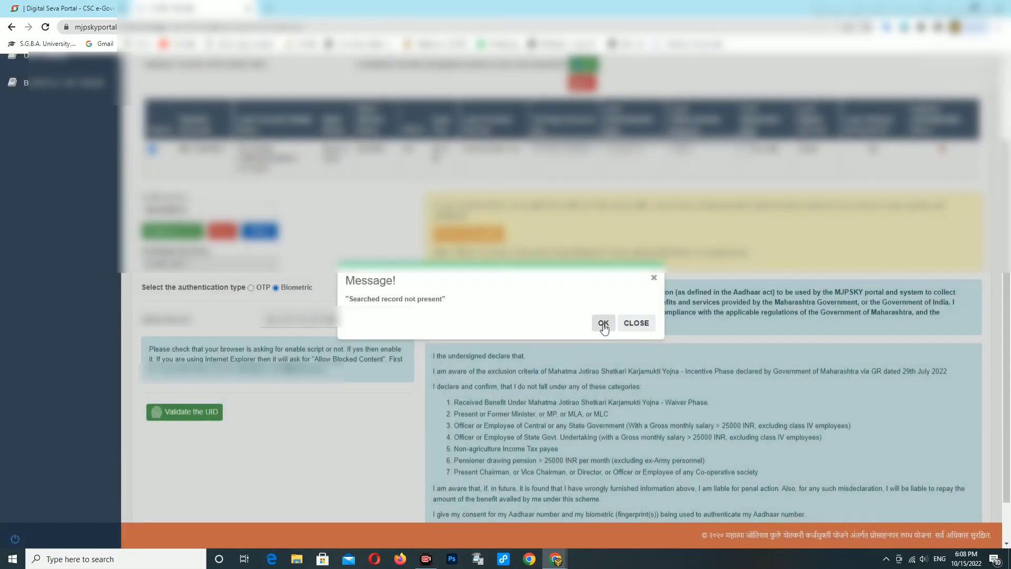
pyautogui.click(604, 323)
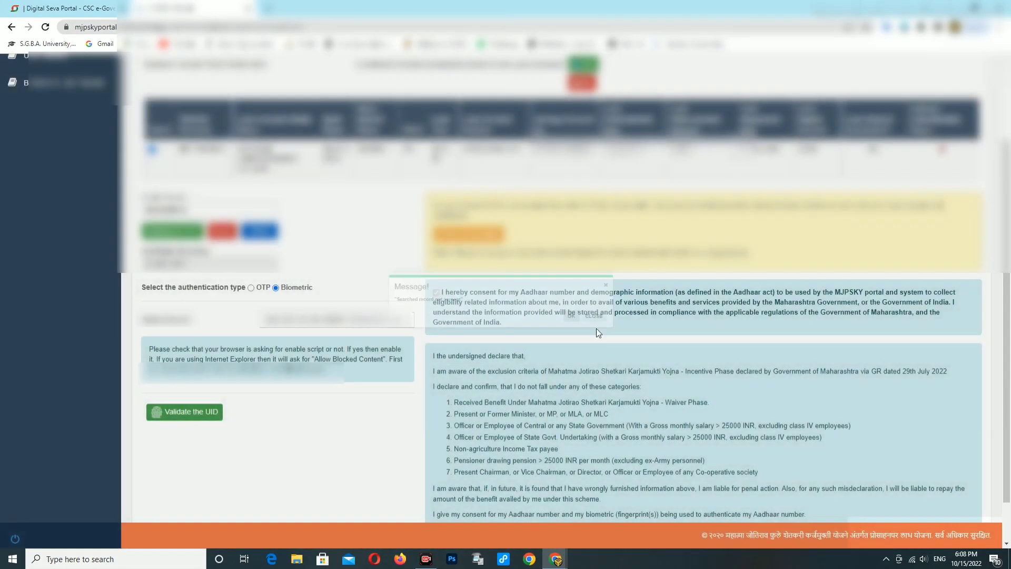
pyautogui.click(368, 327)
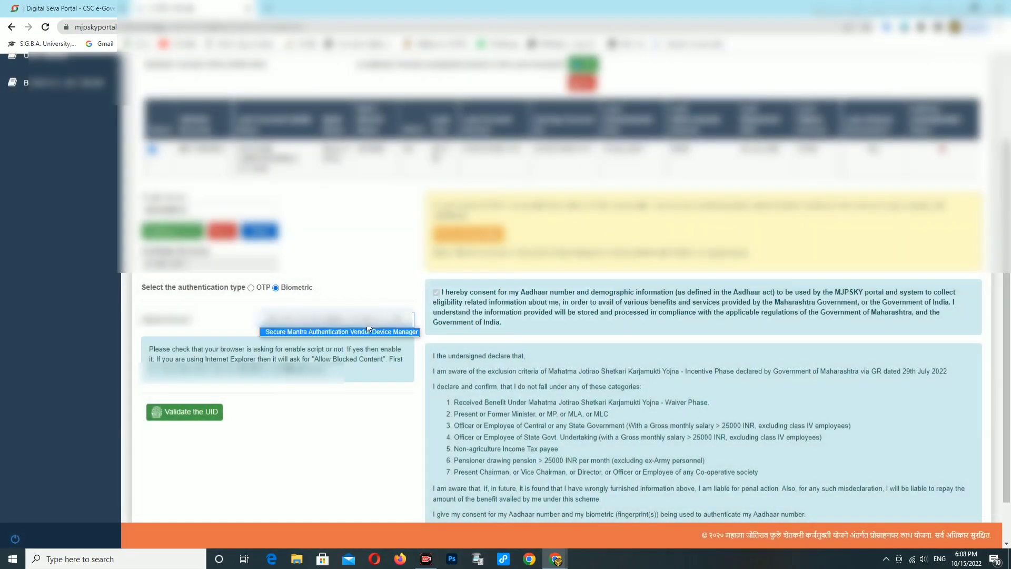
pyautogui.click(326, 332)
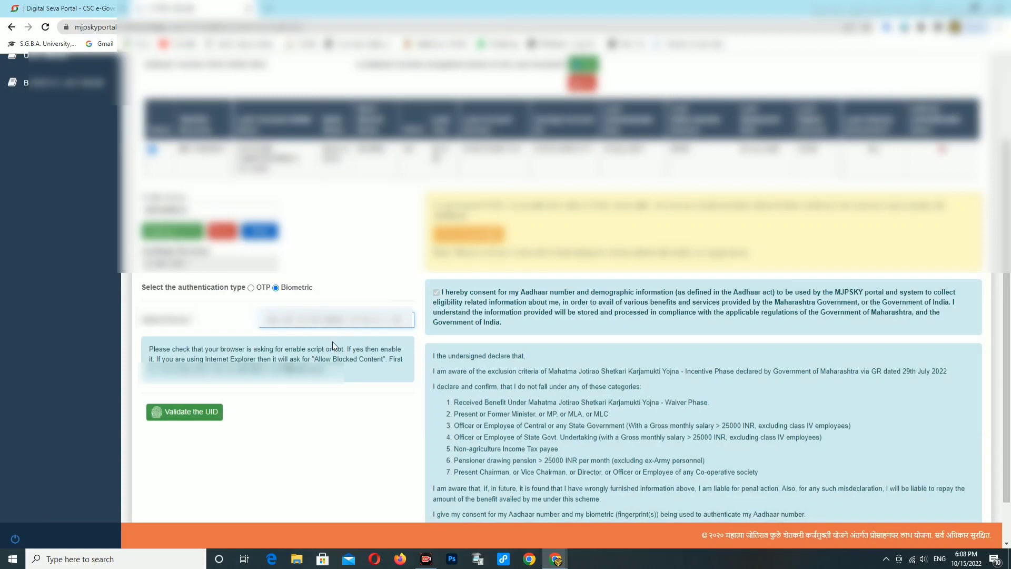
# - Validate the UID with a fingerprint scan and acknowledge the authentication alert
pyautogui.click(184, 415)
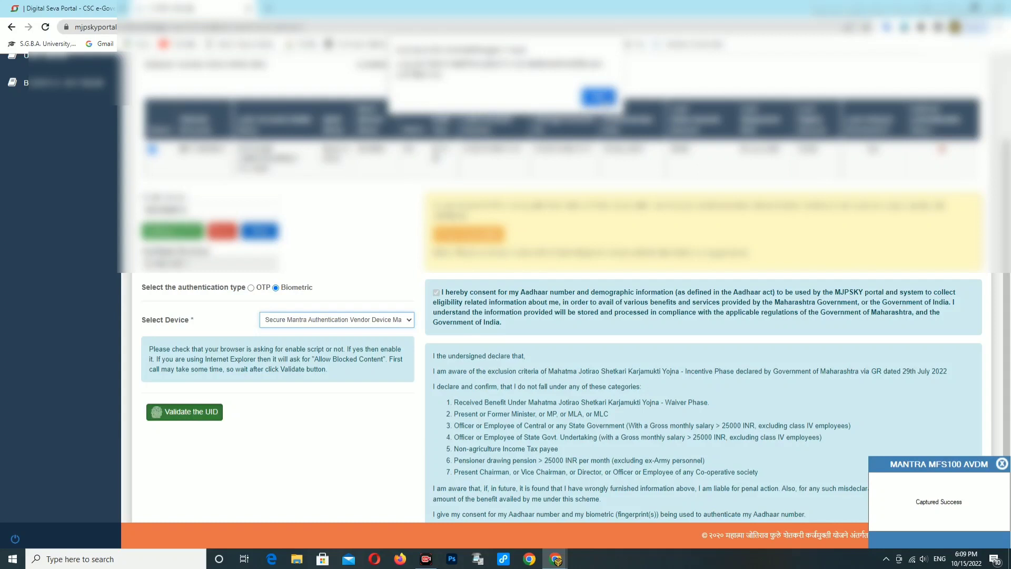
pyautogui.click(599, 96)
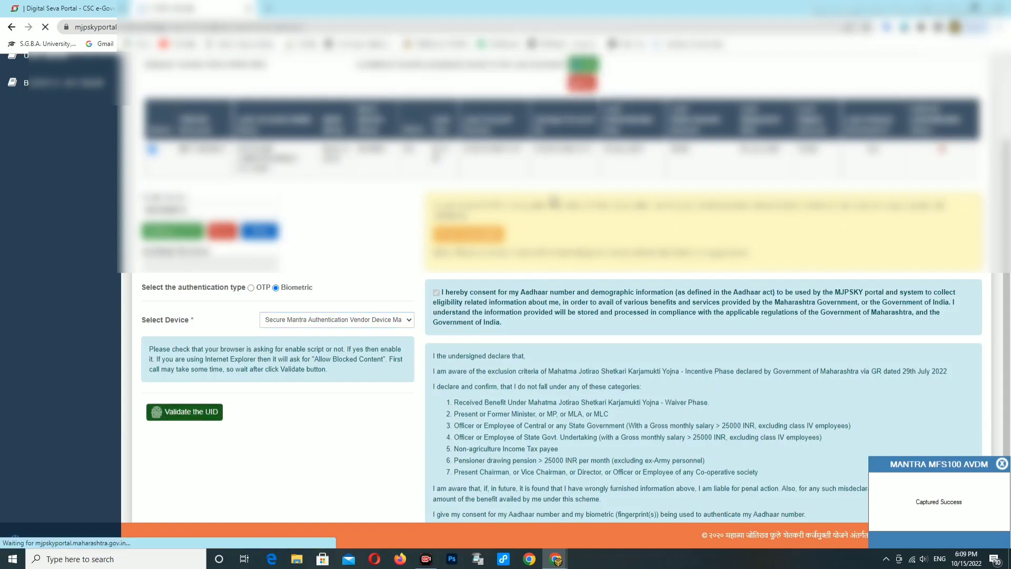
pyautogui.scroll(-3, 561, 284)
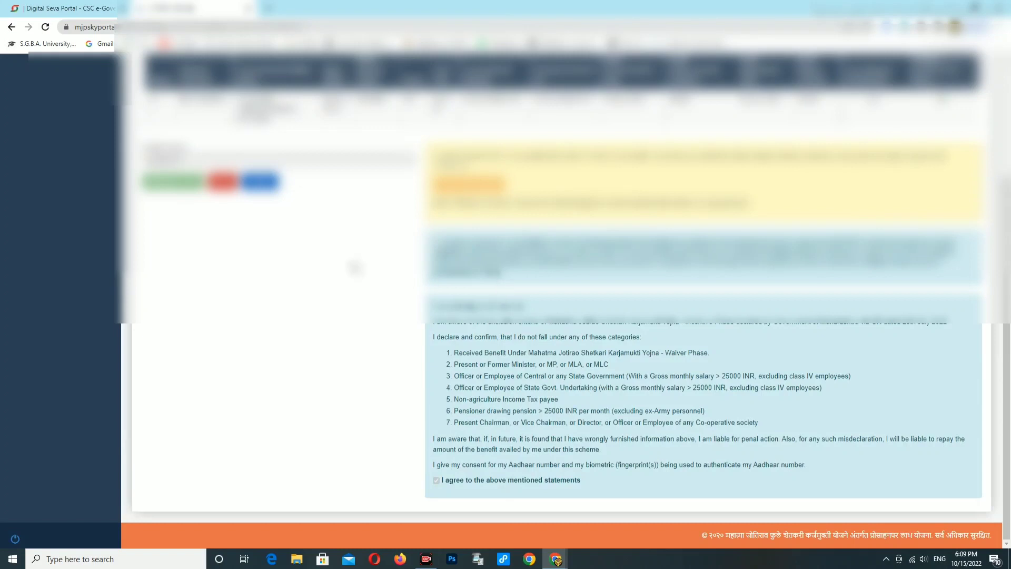
pyautogui.scroll(2, 295, 258)
pyautogui.scroll(2, 295, 258)
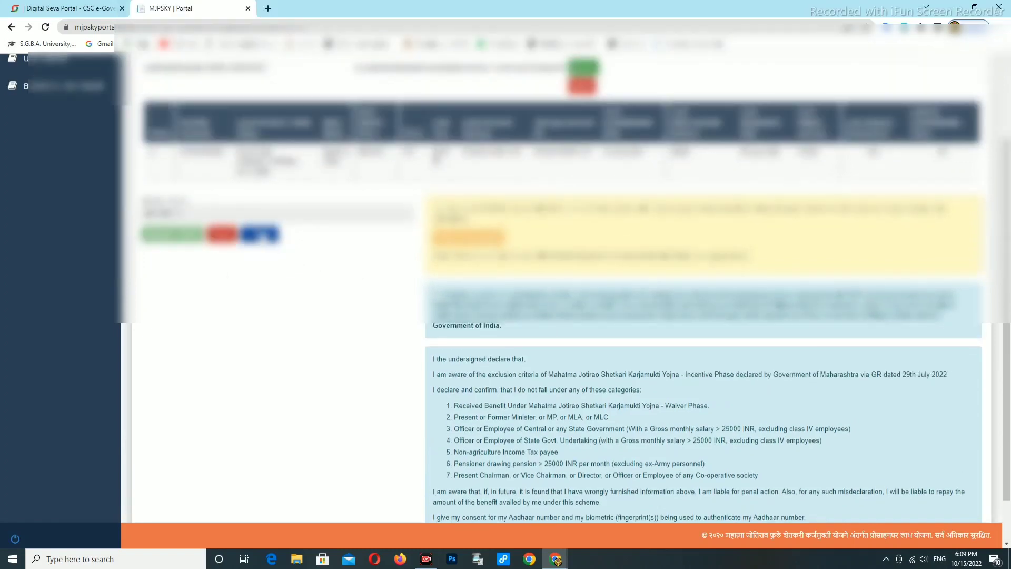
# - Print the Aadhaar authentication receipt from Chrome's print preview
pyautogui.click(259, 233)
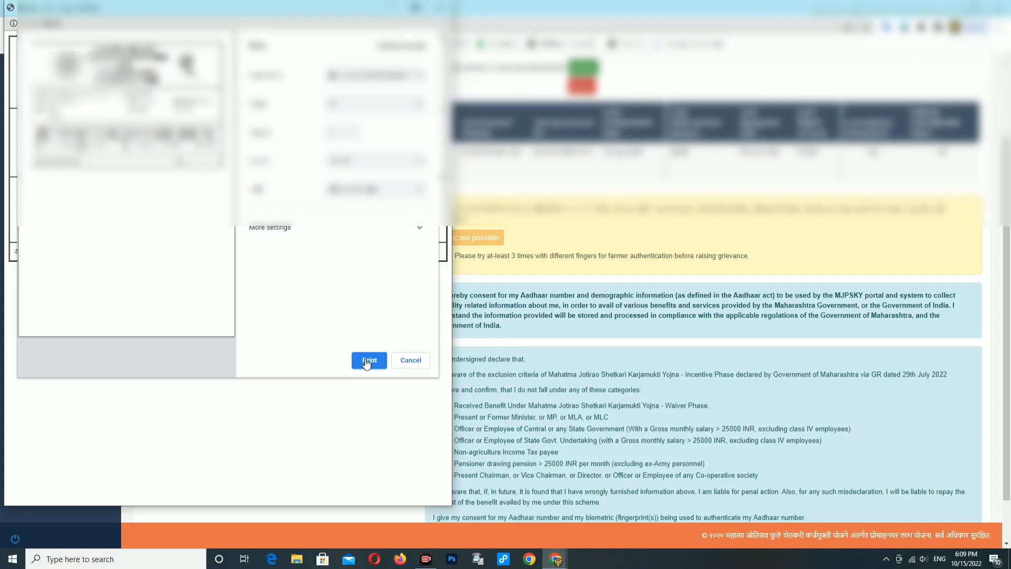
pyautogui.click(367, 362)
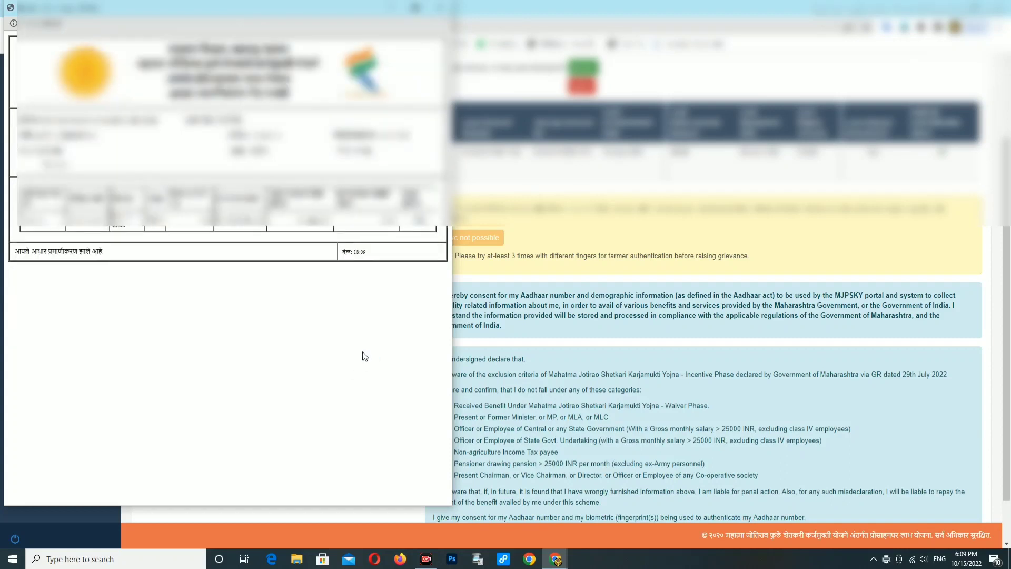